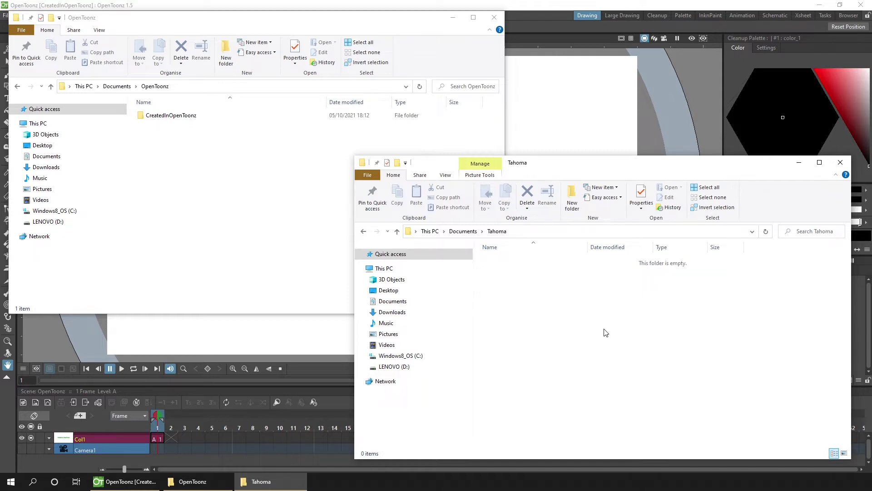
- Copy the CreatedInOpenToonz folder into the empty Documents\Tahoma folder by right-dragging it
drag(180, 116, 504, 313)
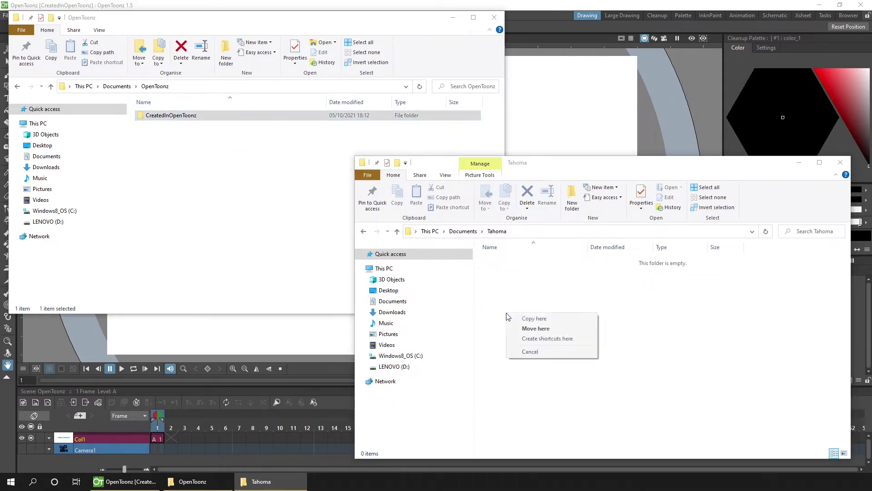
click(555, 326)
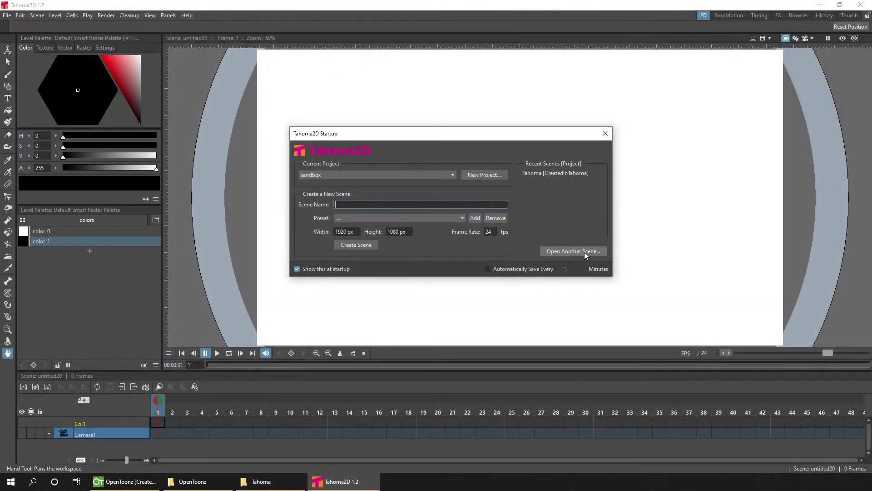
- In Tahoma2D, browse to Tahoma > CreatedInOpenToonz > scenes and load OpenToonz.tnz
click(585, 252)
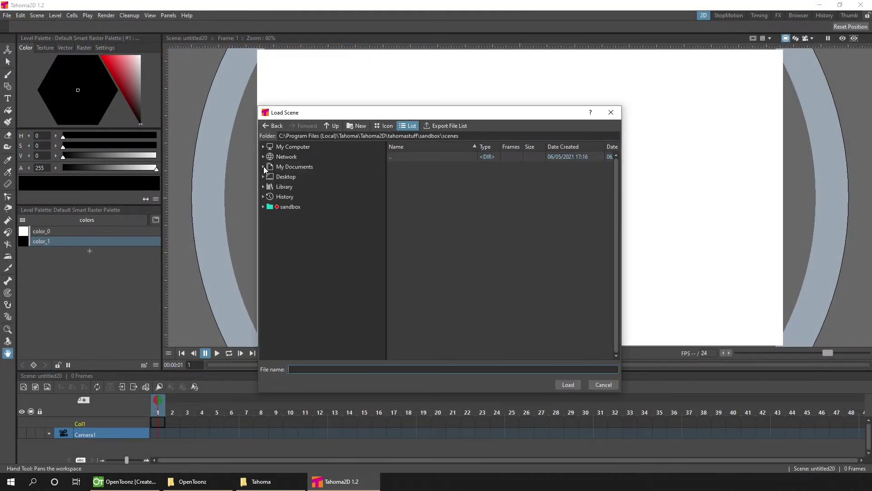
click(264, 167)
scroll(290, 273, down, 2)
click(290, 345)
click(414, 166)
double_click(414, 166)
double_click(394, 217)
click(405, 177)
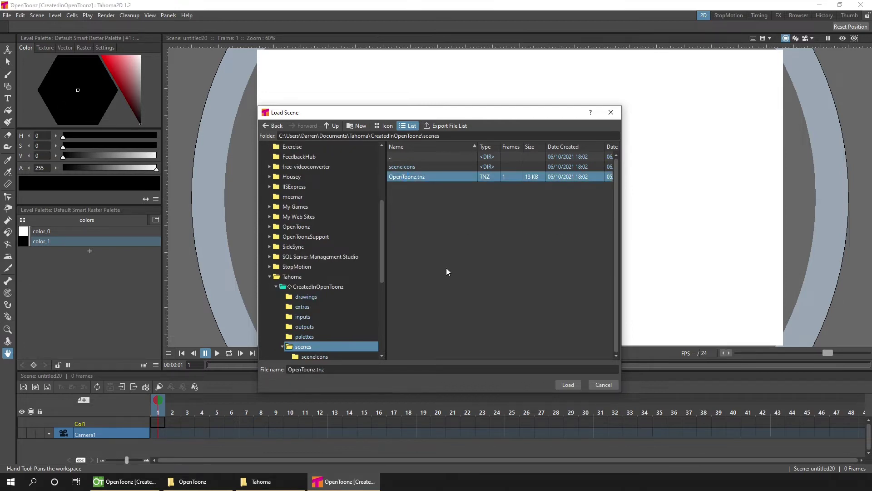
key(Return)
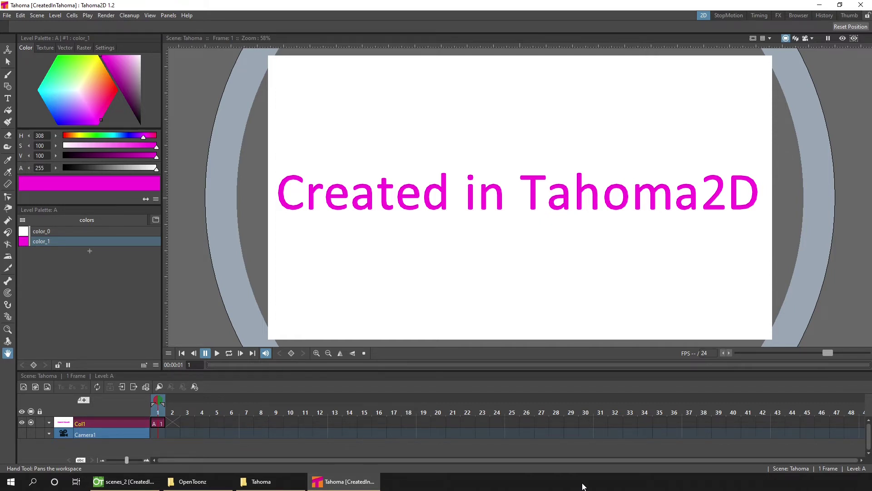
- Copy CreatedInTahoma from the Tahoma window into the Documents\OpenToonz folder
click(249, 476)
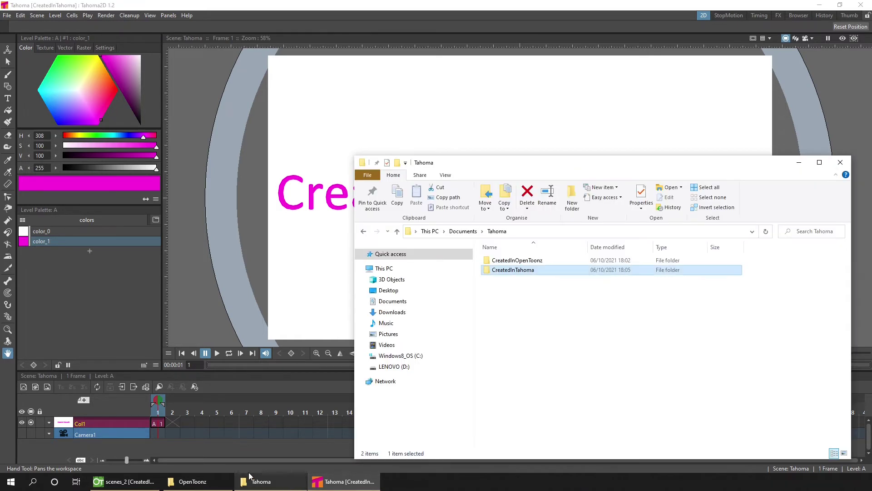
click(191, 482)
click(516, 359)
drag(518, 272, 269, 172)
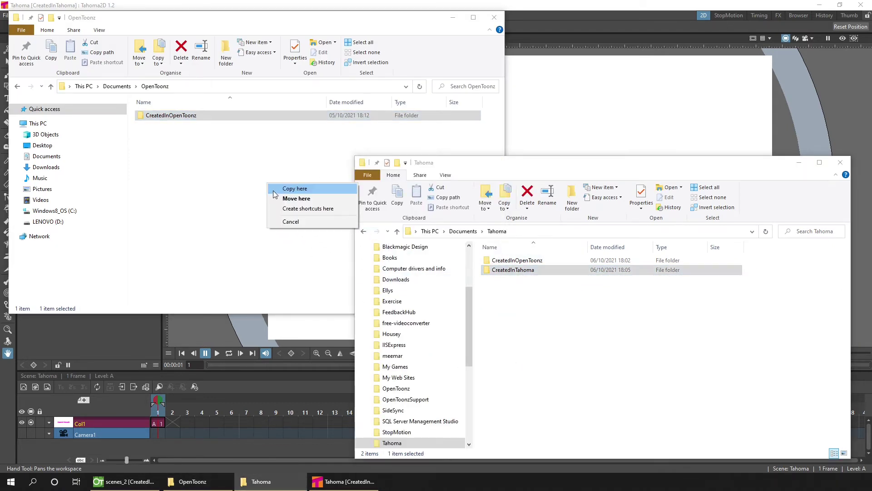
click(276, 193)
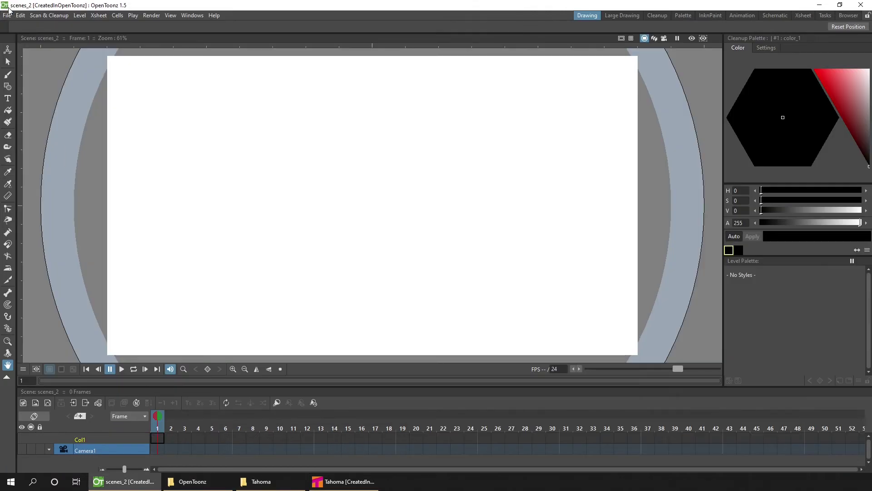
click(8, 15)
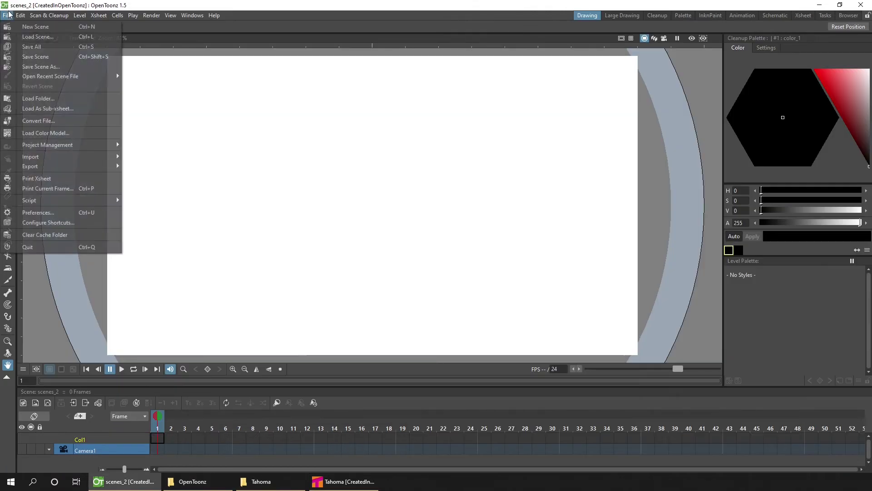
click(24, 37)
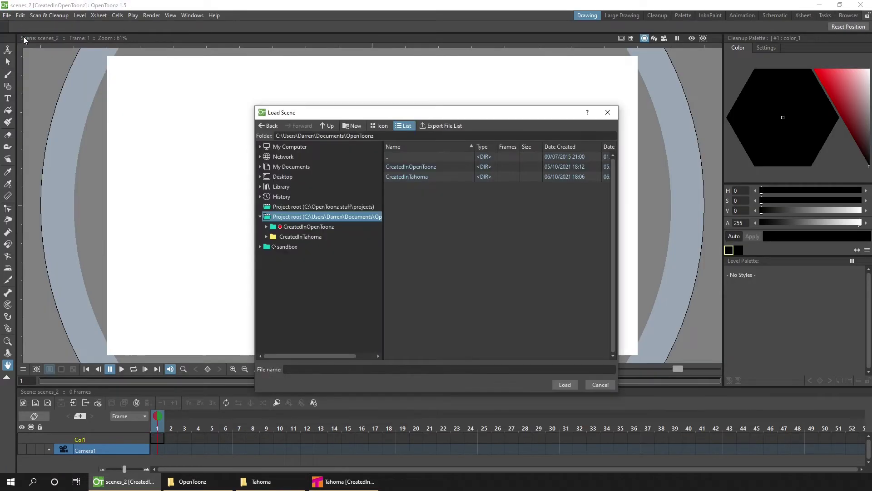
click(267, 237)
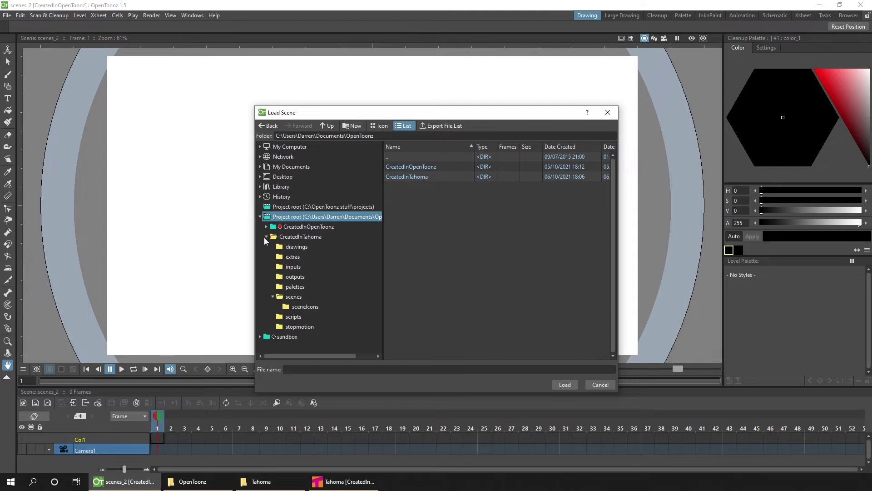
double_click(291, 297)
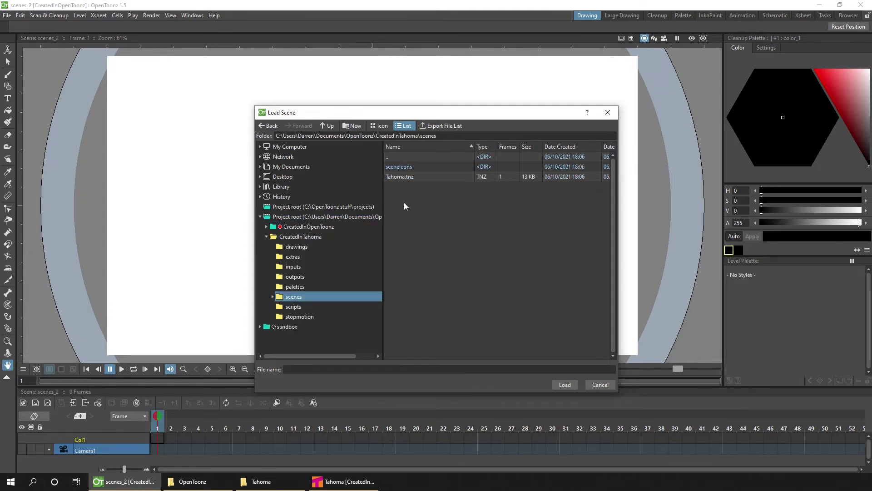
click(408, 178)
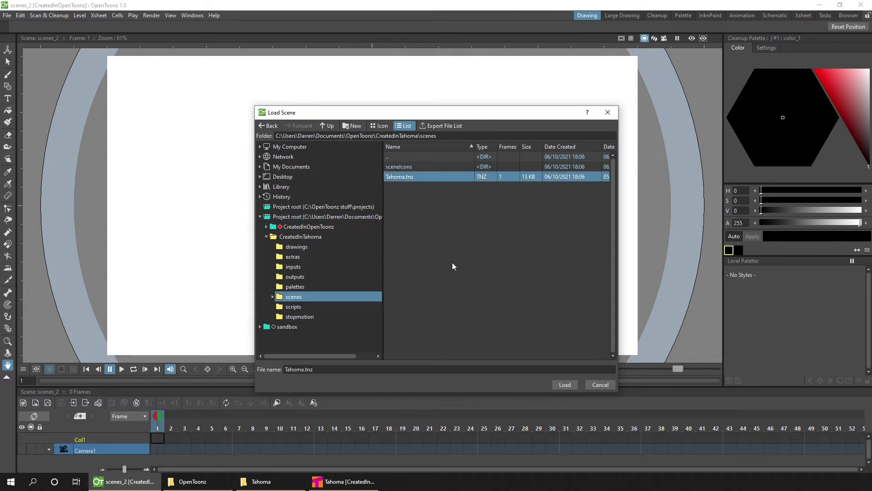
click(563, 384)
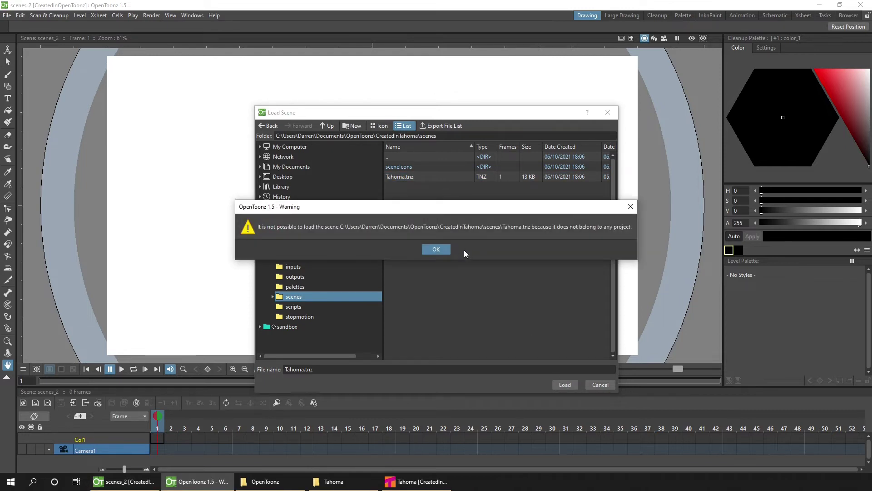
click(434, 250)
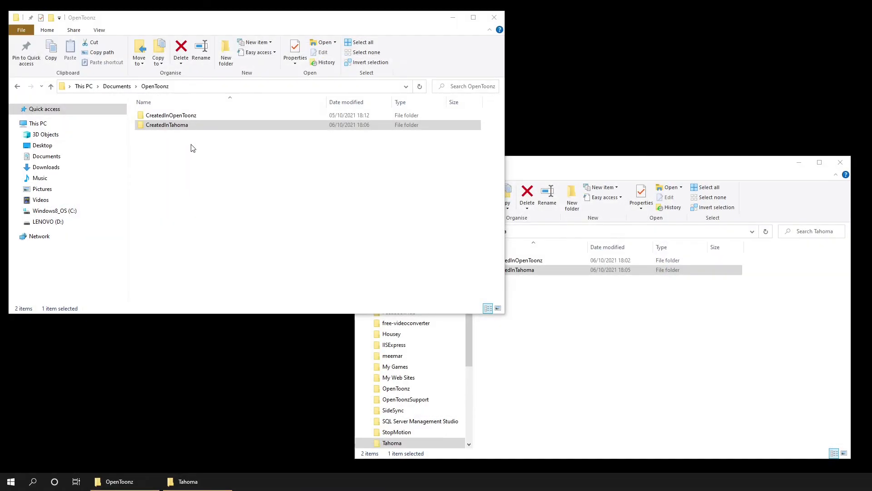
- Open the CreatedInOpenToonz folder to inspect its CreatedInOpenToonz_otprj.xml project file
double_click(172, 116)
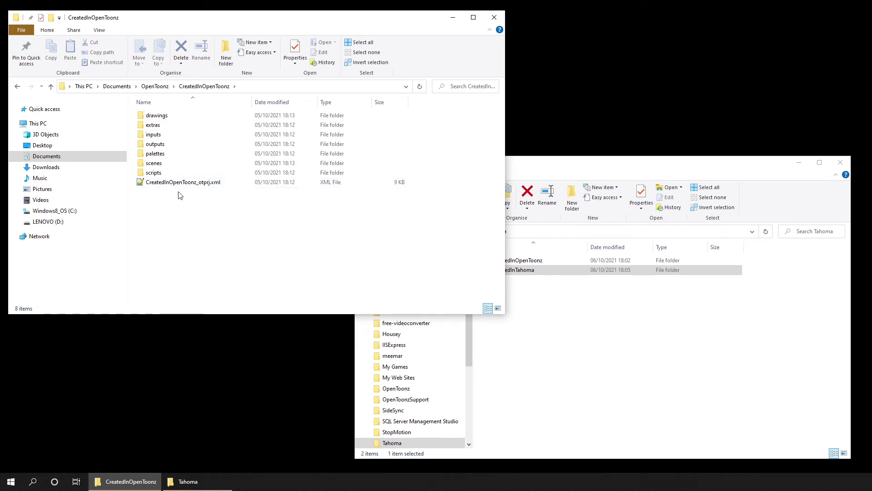
click(178, 183)
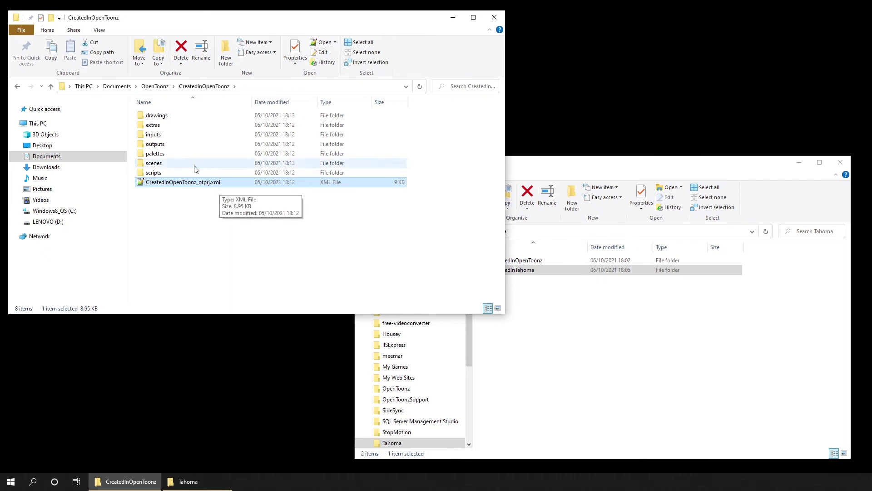
click(155, 86)
- Rename CreatedInTahoma's tahomaproject.xml to CreatedInTahoma_otprj.xml
double_click(174, 128)
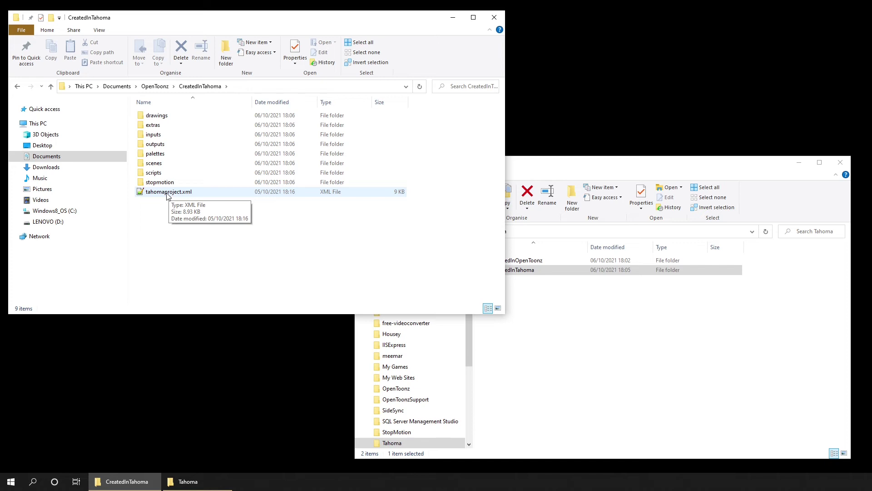
click(170, 193)
key(F2)
text(CreatedInT)
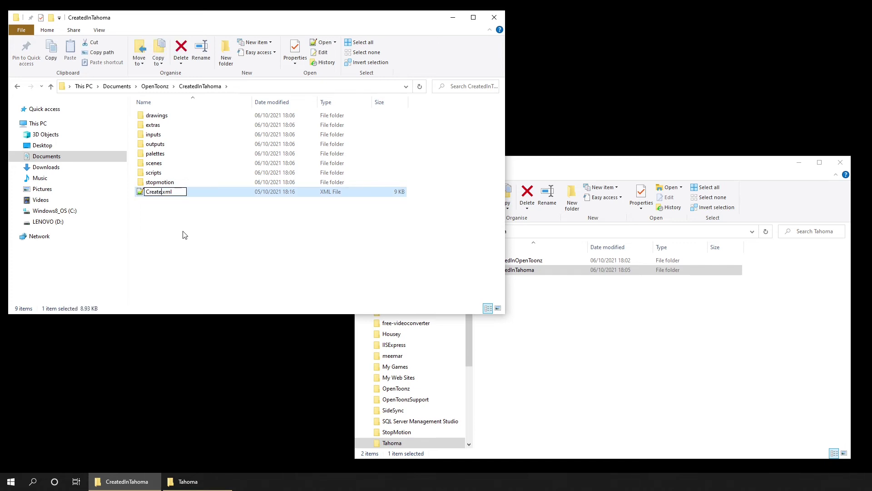
text(ahoma)
text(_otprj)
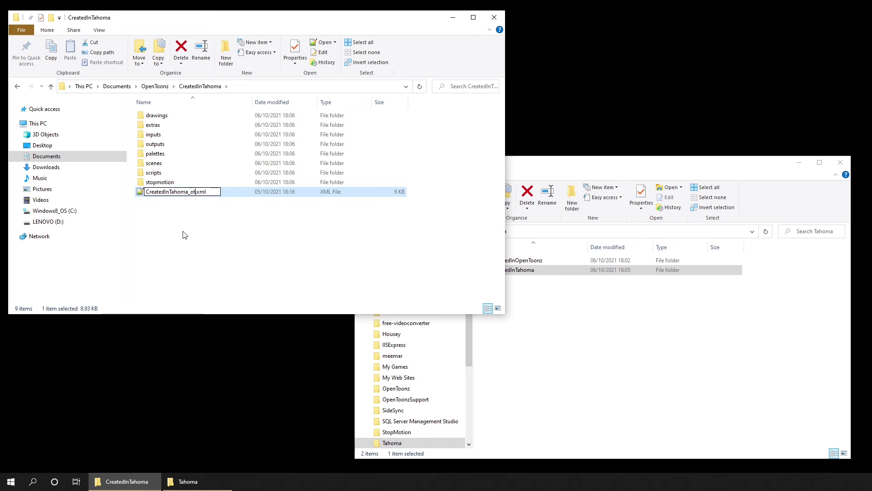
key(Return)
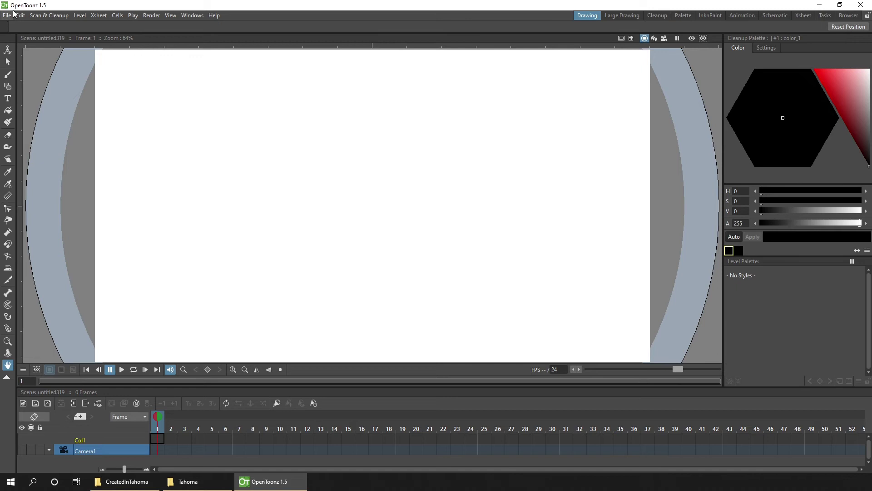
- Load Tahoma.tnz from CreatedInTahoma > scenes in OpenToonz, changing to that project
click(8, 16)
click(27, 36)
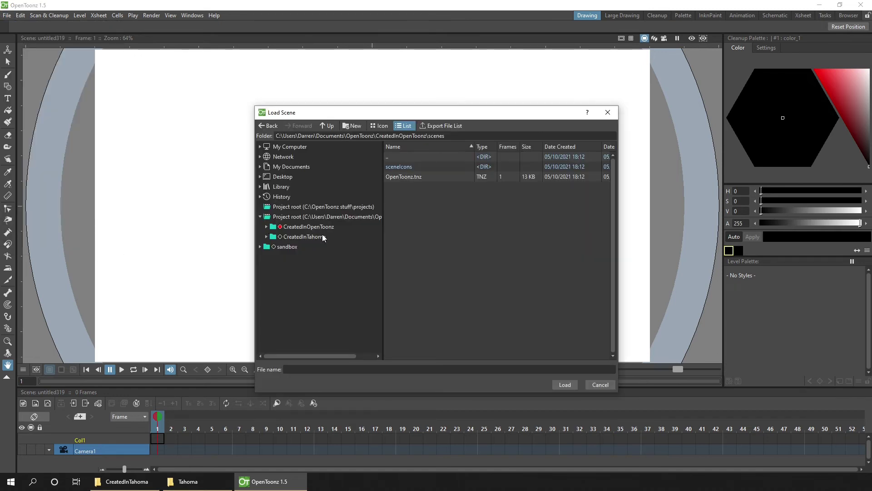
double_click(294, 236)
double_click(305, 297)
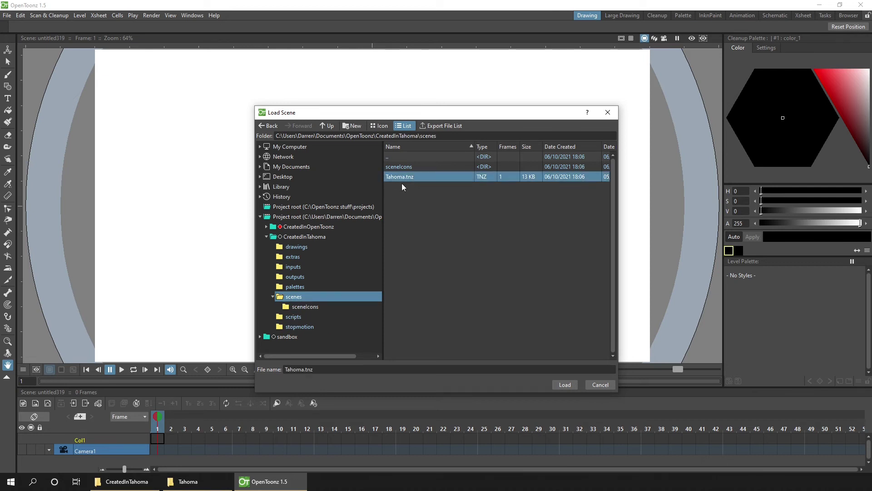
click(564, 387)
click(446, 254)
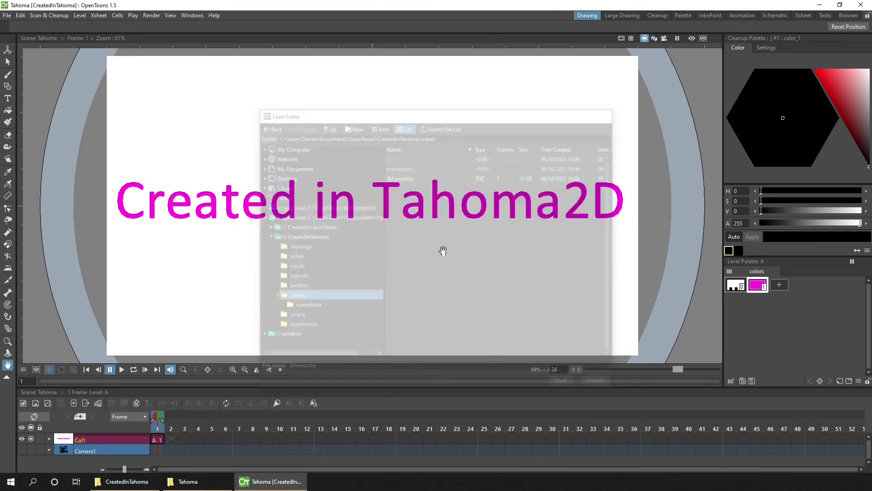